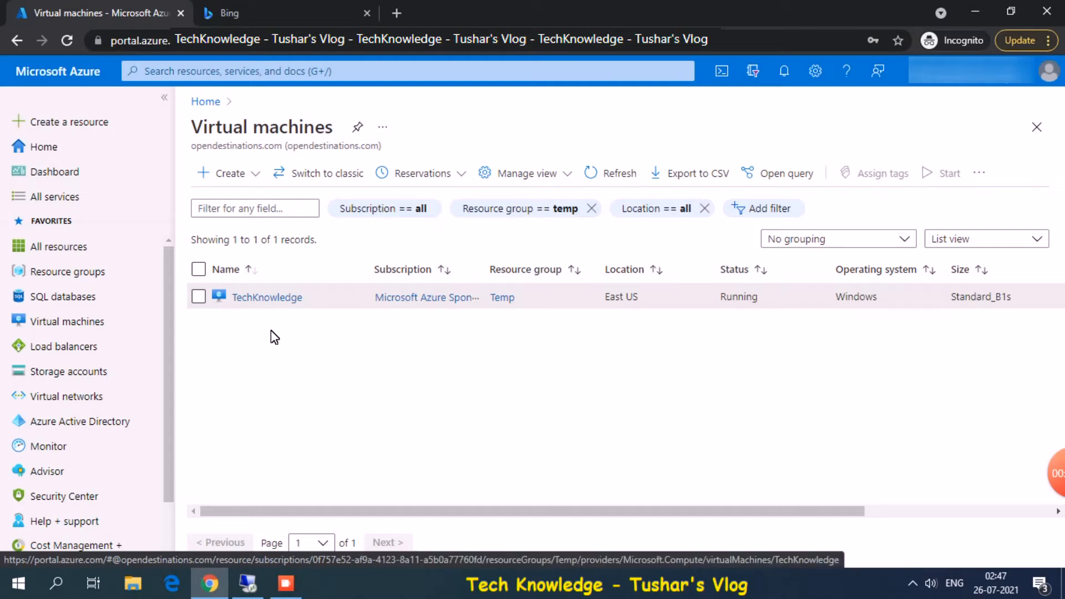
Open the form for creating a new virtual machine, review its size and administrator account fields, and close it without creating one.
{"action": "left_click", "coordinate": [244, 185]}
{"action": "left_click", "coordinate": [250, 199]}
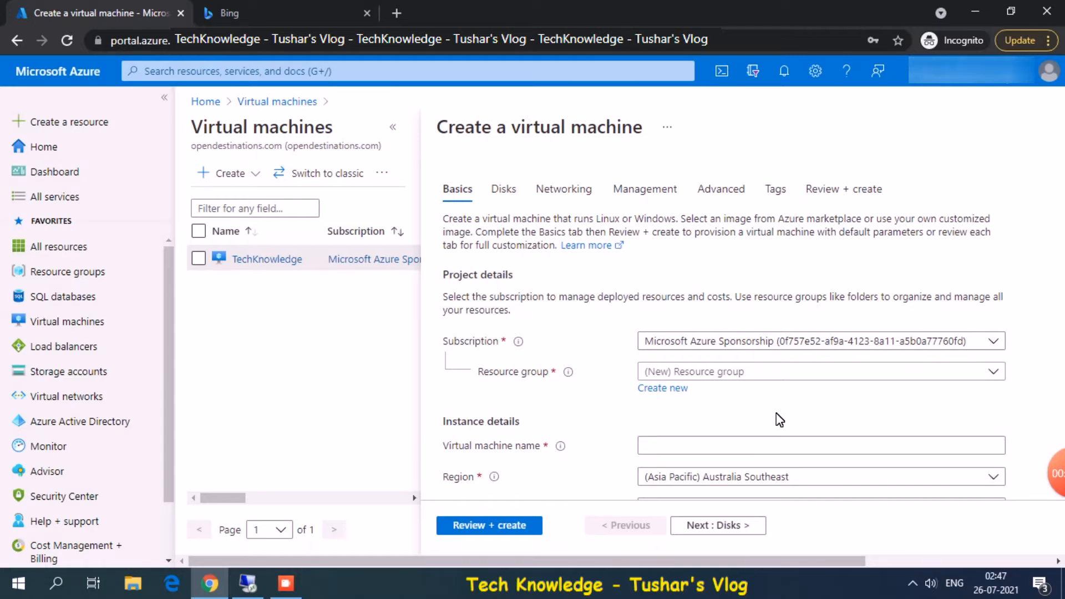
{"action": "scroll", "coordinate": [779, 420], "scroll_direction": "down", "scroll_amount": 8}
{"action": "scroll", "coordinate": [779, 420], "scroll_direction": "down", "scroll_amount": 1}
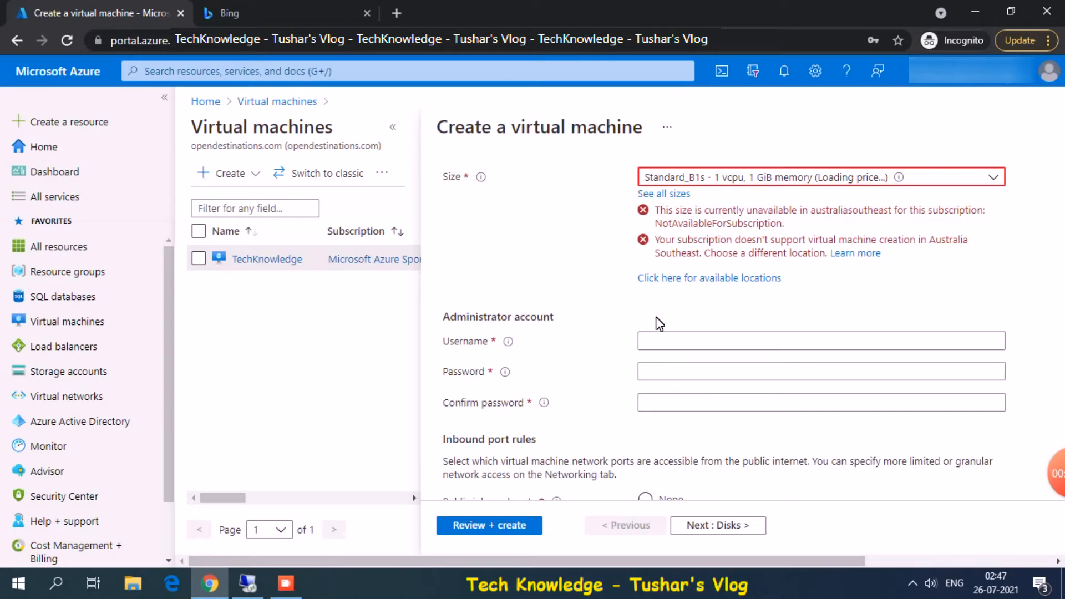
{"action": "scroll", "coordinate": [659, 323], "scroll_direction": "down", "scroll_amount": 1}
{"action": "scroll", "coordinate": [659, 323], "scroll_direction": "up", "scroll_amount": 9}
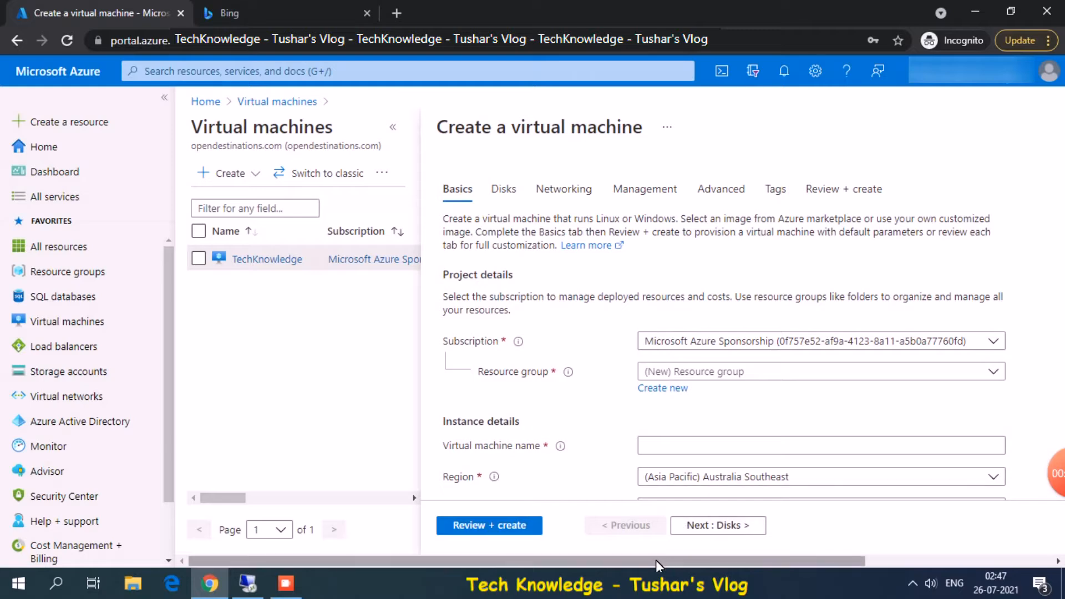
{"action": "left_click_drag", "start_coordinate": [655, 560], "coordinate": [952, 502]}
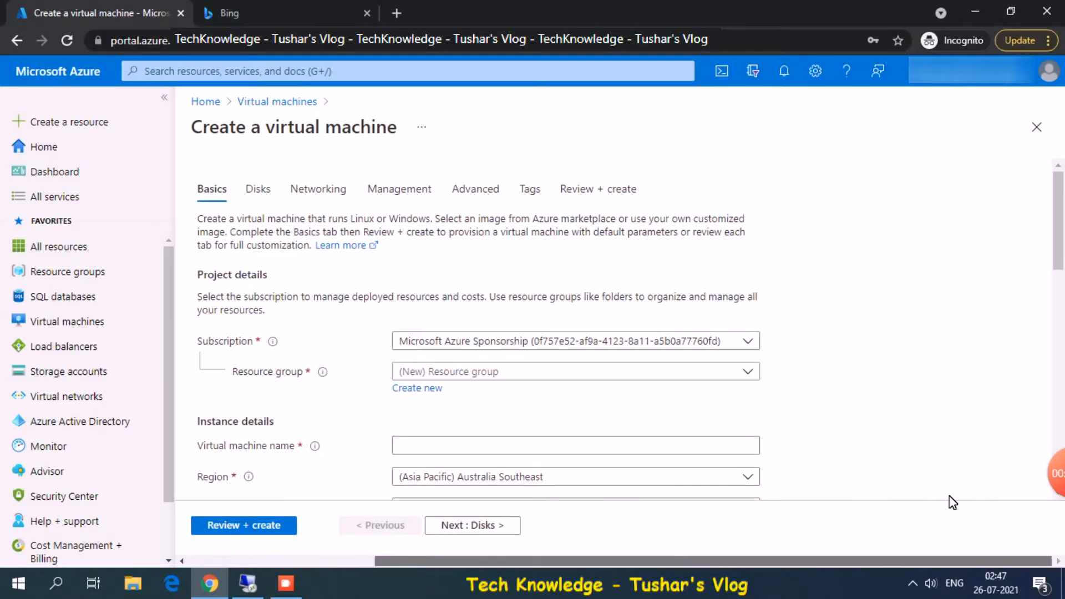
{"action": "left_click", "coordinate": [1036, 129]}
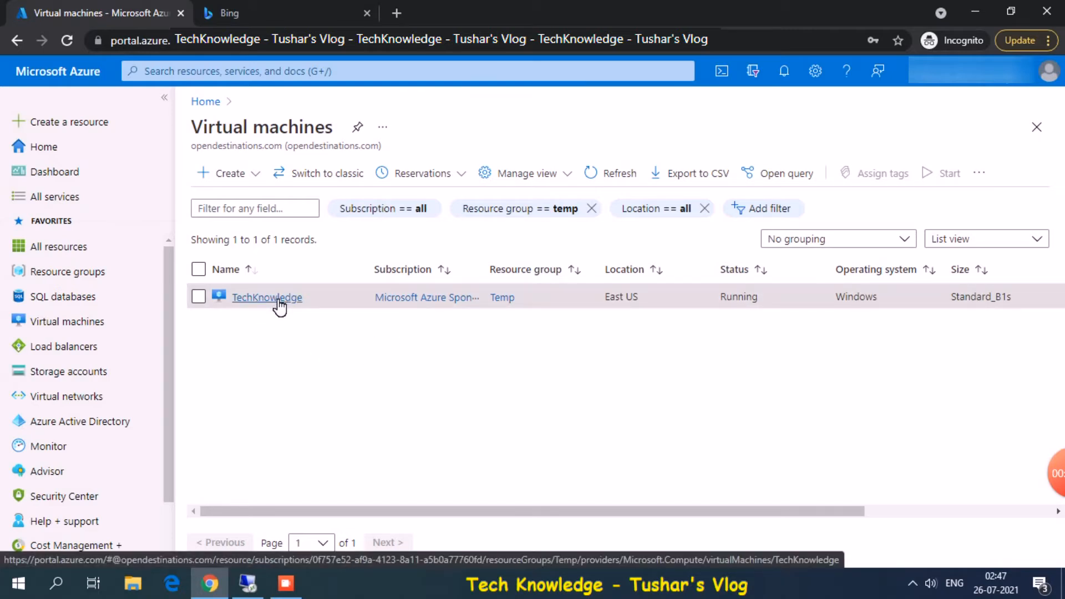
Switch to the Remote Desktop session, examine the built-in TKUser1 administrator in the local users list, and return to the Azure portal.
{"action": "left_click", "coordinate": [254, 589]}
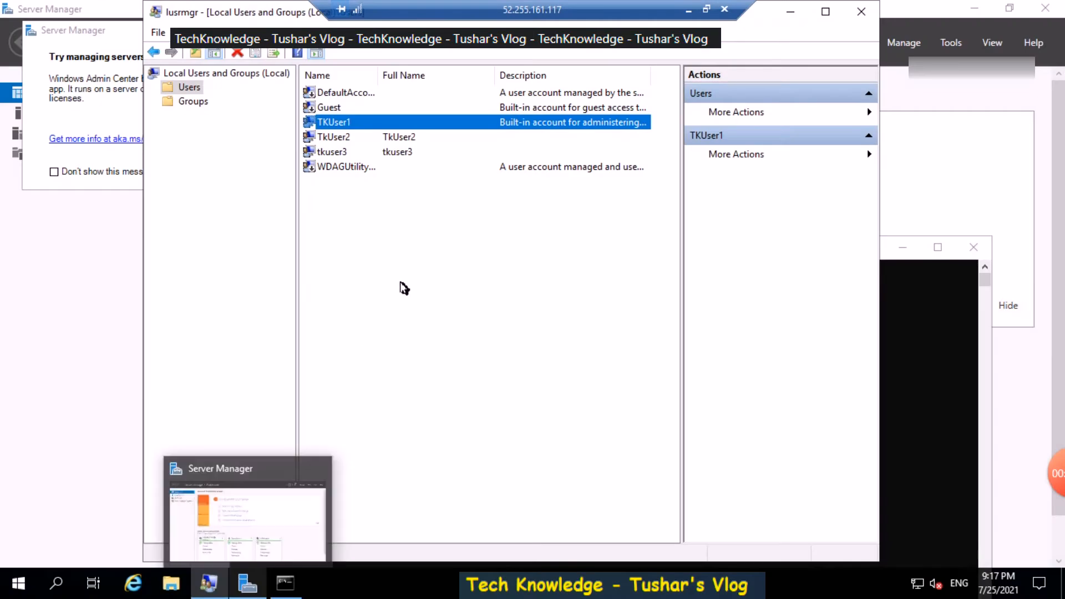
{"action": "left_click", "coordinate": [345, 127]}
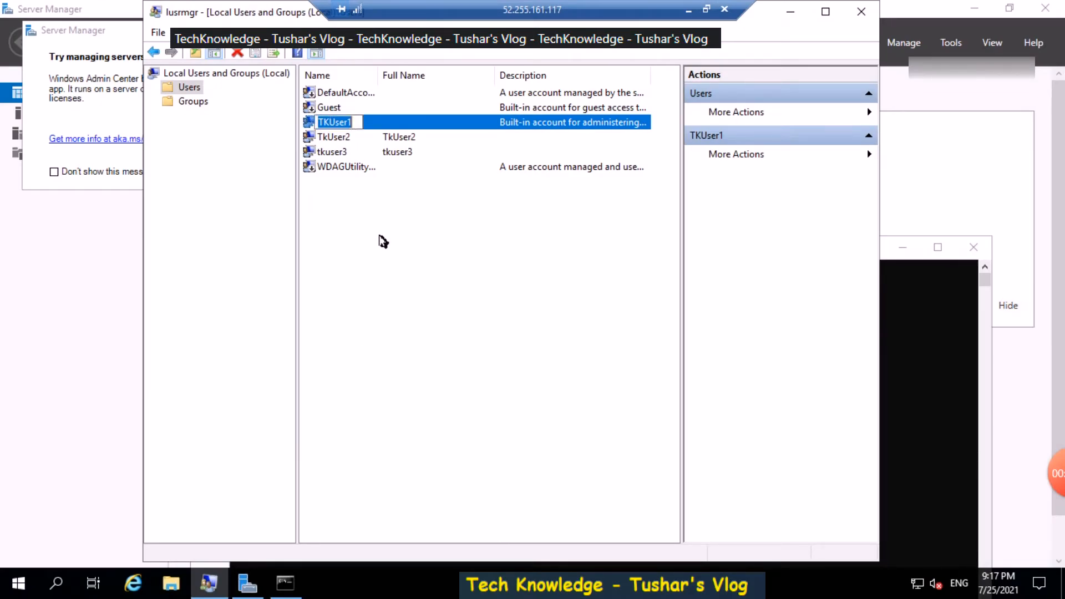
{"action": "key", "text": "Escape"}
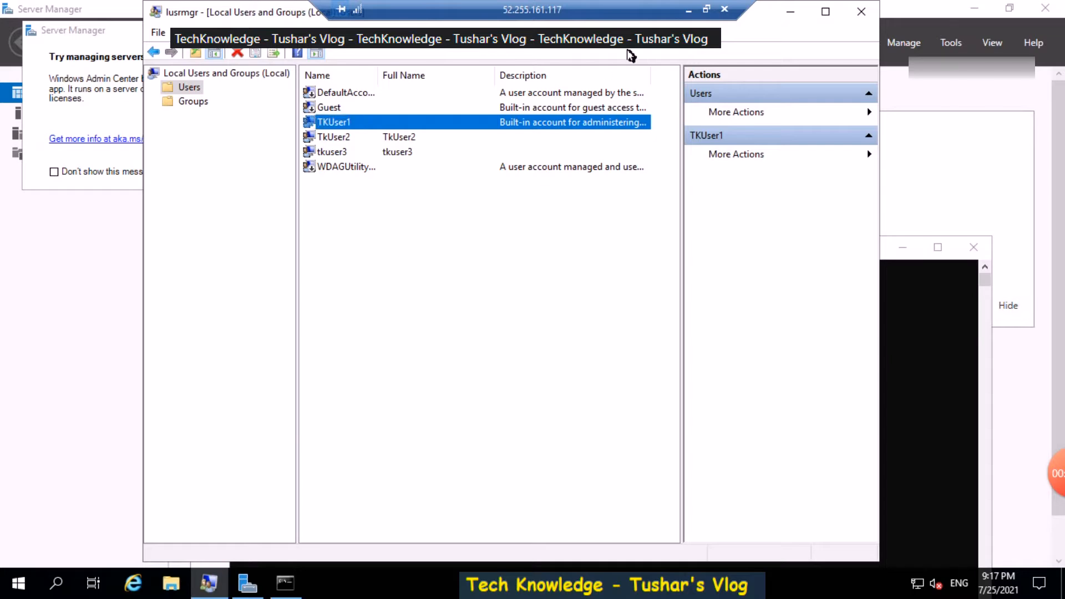
{"action": "left_click", "coordinate": [686, 10]}
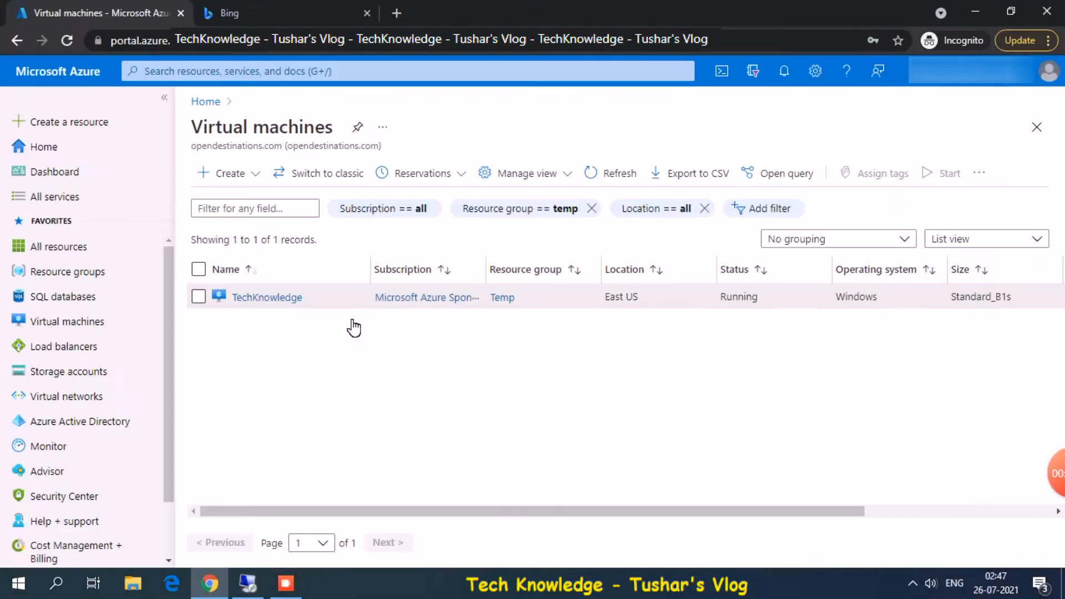
Open the TechKnowledge virtual machine's password reset page and read the explanation of the reset mode.
{"action": "left_click", "coordinate": [270, 298]}
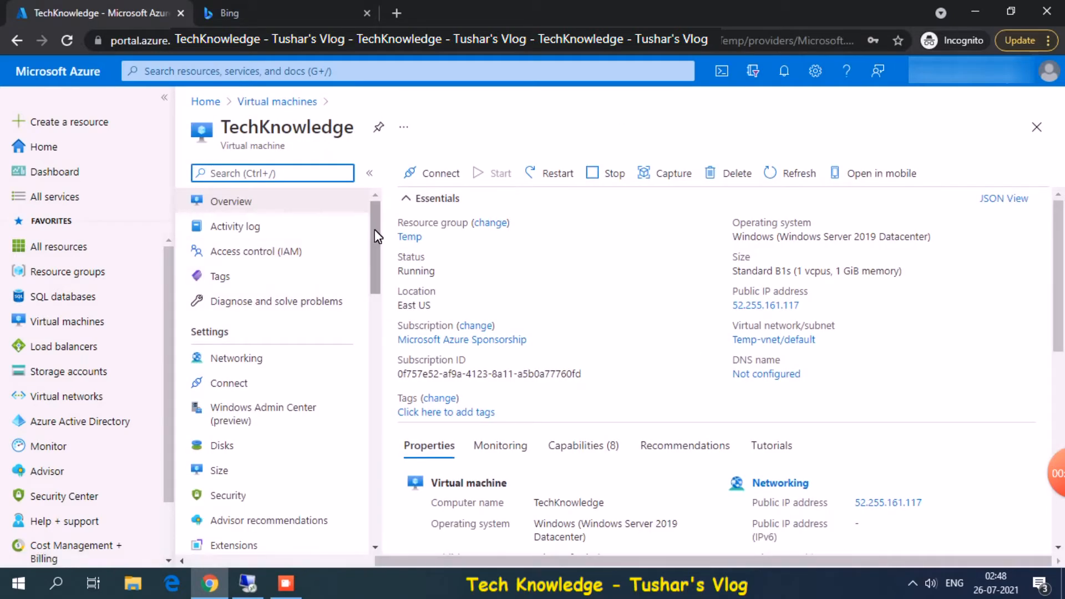
{"action": "left_click_drag", "start_coordinate": [374, 228], "coordinate": [382, 481]}
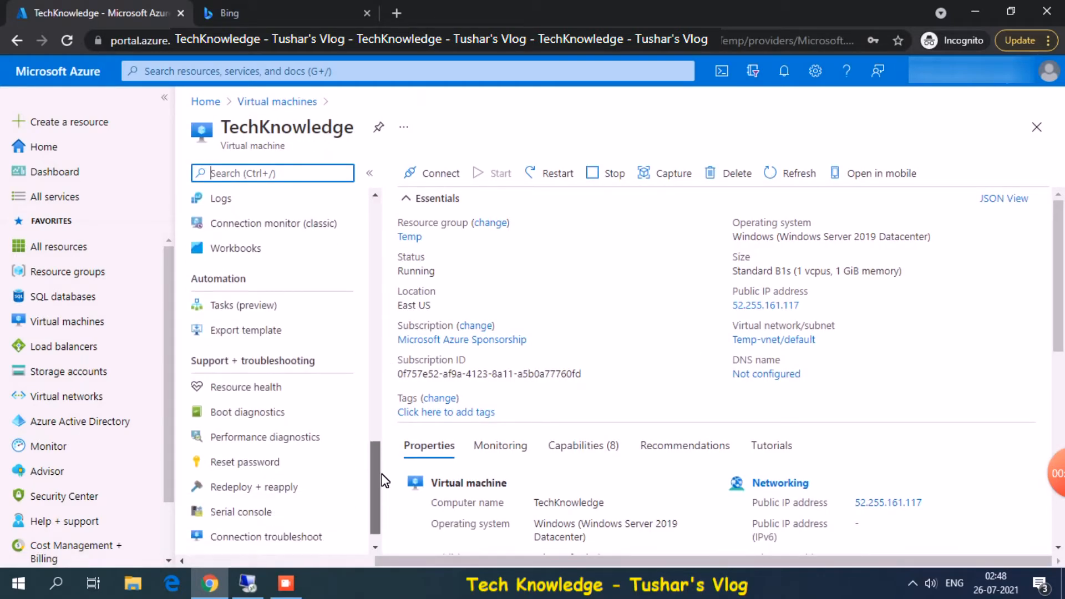
{"action": "scroll", "coordinate": [381, 480], "scroll_direction": "down", "scroll_amount": 1}
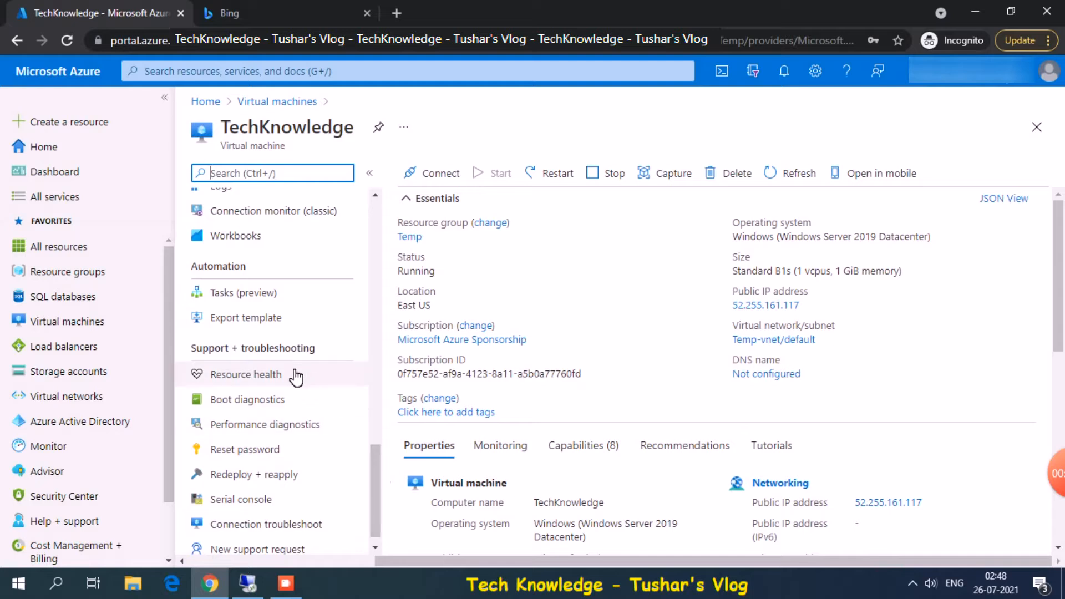
{"action": "left_click", "coordinate": [252, 452]}
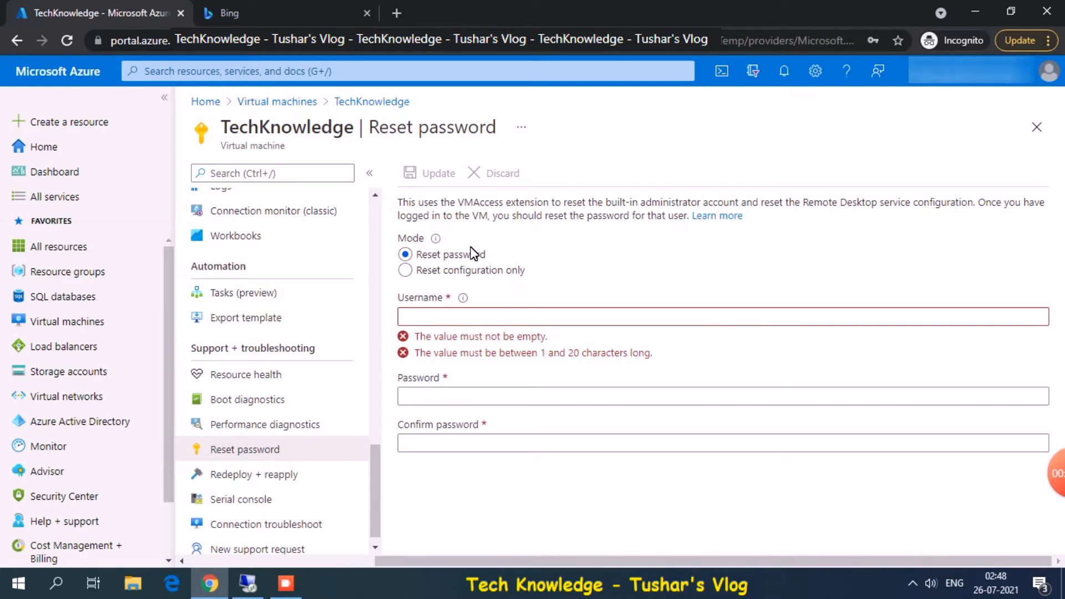
{"action": "mouse_move", "coordinate": [438, 244]}
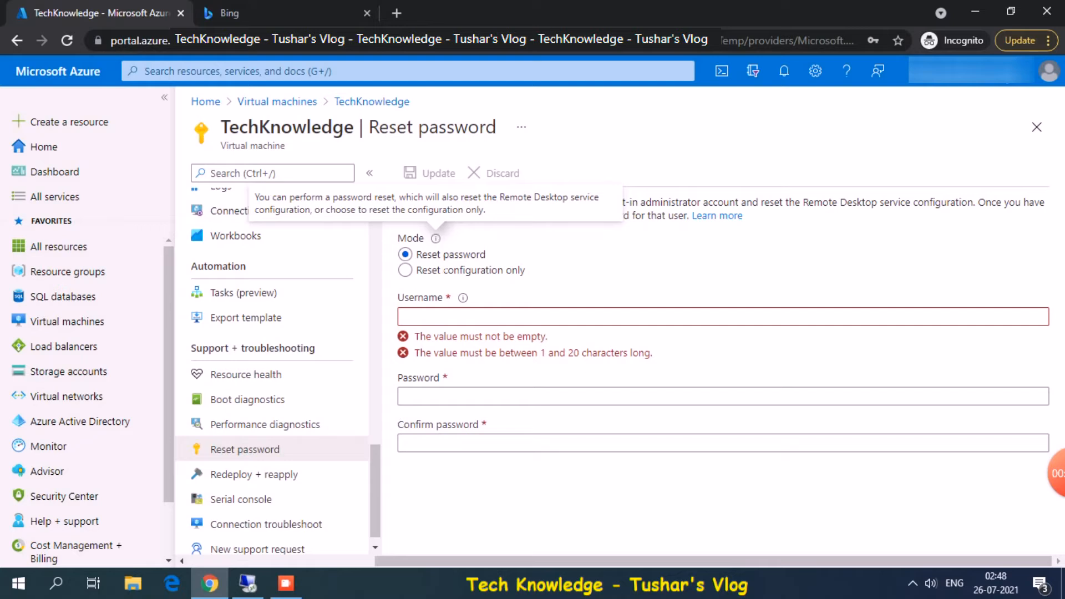
Fill in the password reset form with username tkuser1, and enter and confirm the new account password.
{"action": "left_click", "coordinate": [433, 318]}
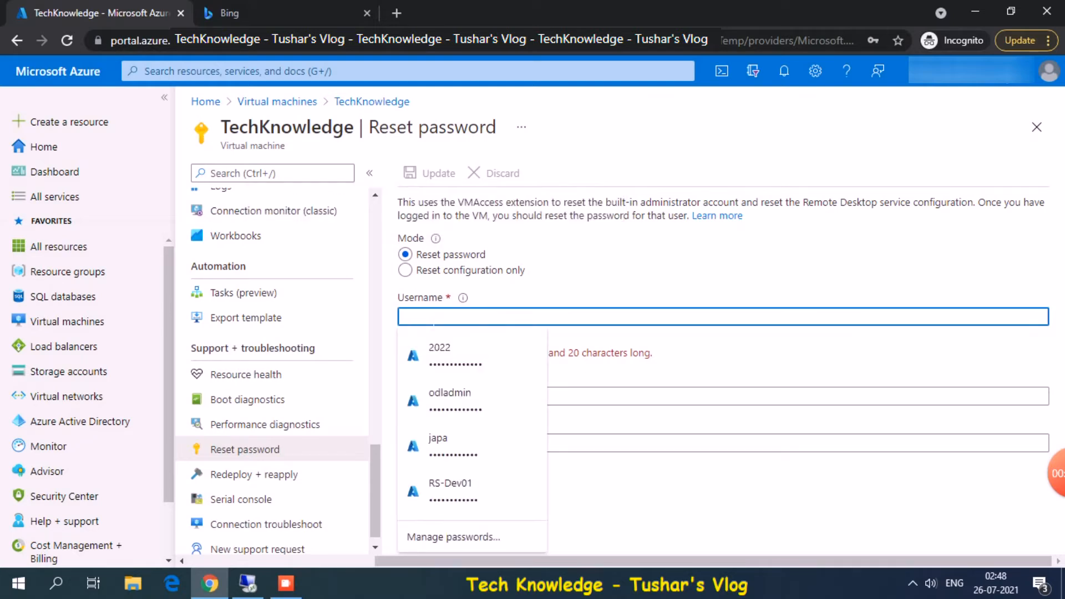
{"action": "type", "text": "tkuser1"}
{"action": "key", "text": "Tab"}
{"action": "type", "text": "*********"}
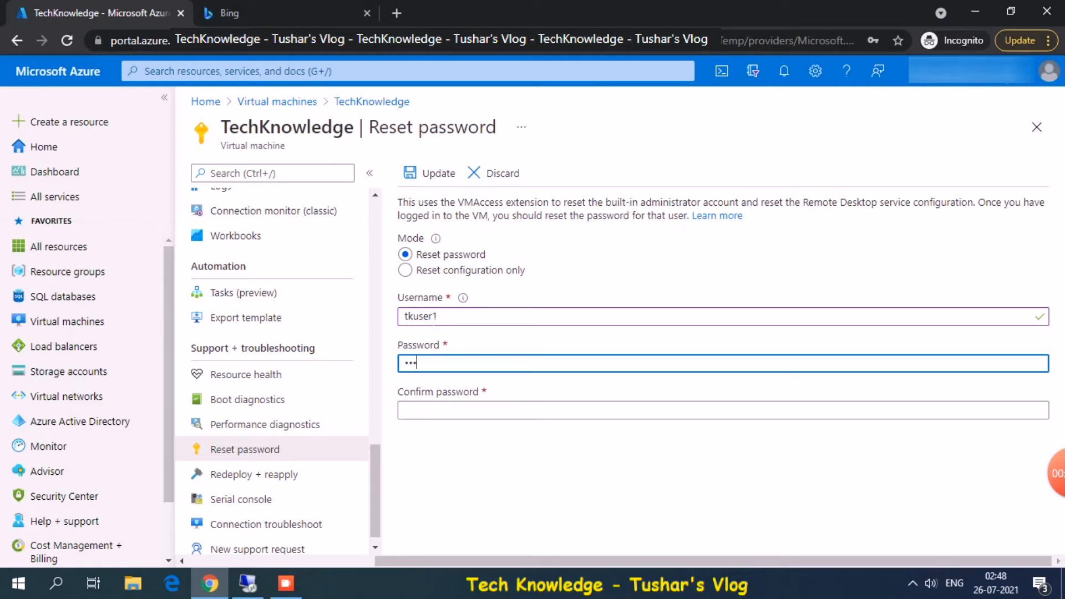
{"action": "type", "text": "*****"}
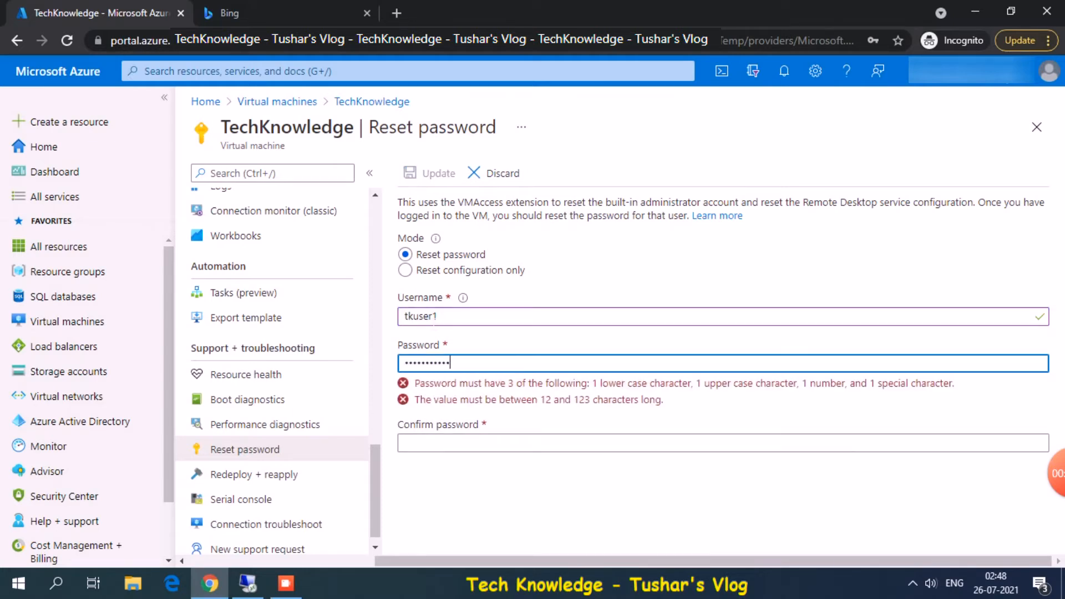
{"action": "key", "text": "Tab"}
{"action": "type", "text": "**********"}
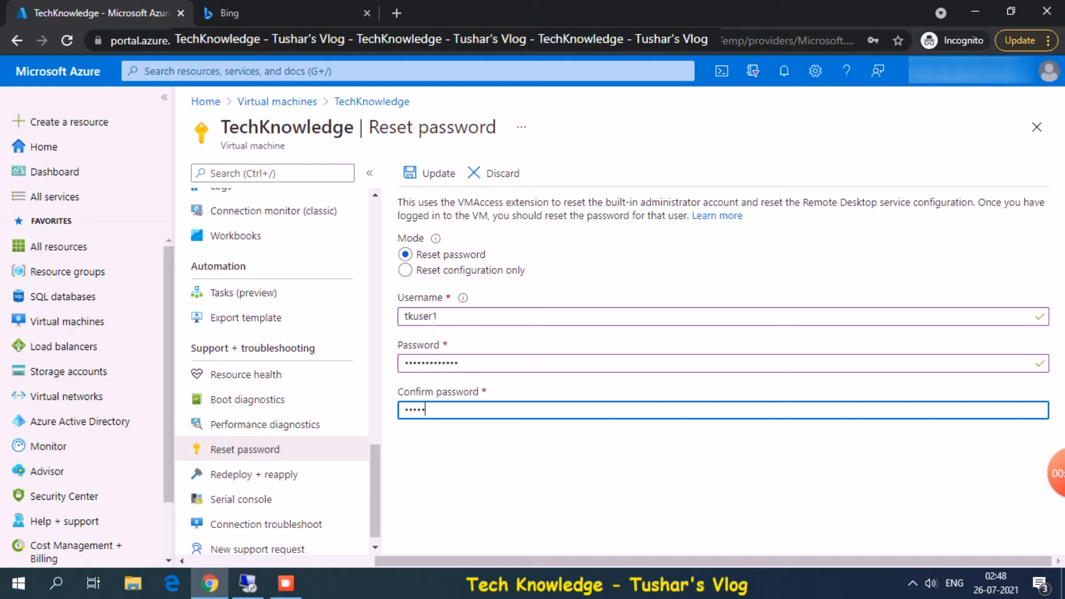
{"action": "type", "text": "***"}
Check TKUser1 in the Remote Desktop session's user list, set the reset form's username to tkuser4 in the Azure portal, and submit the update.
{"action": "left_click", "coordinate": [250, 585]}
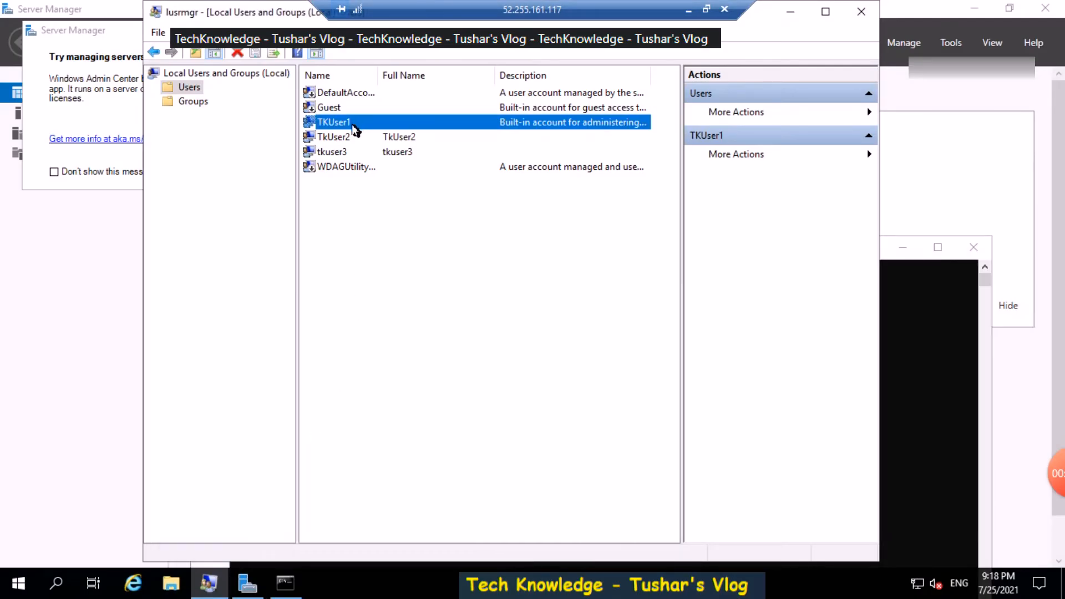
{"action": "left_click", "coordinate": [688, 10]}
{"action": "left_click", "coordinate": [501, 315]}
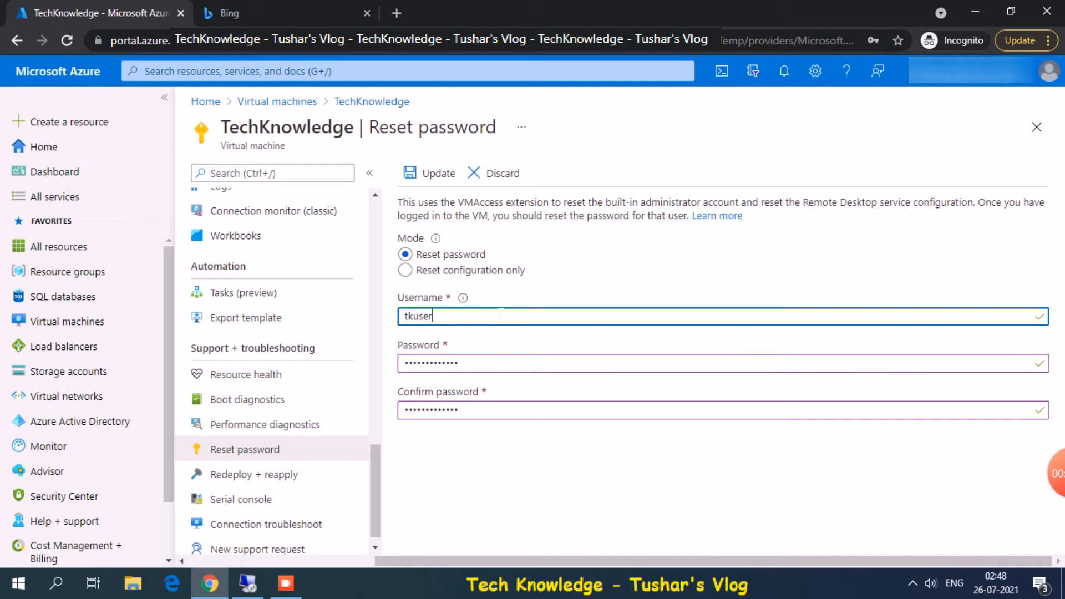
{"action": "type", "text": "4"}
{"action": "left_click", "coordinate": [435, 174]}
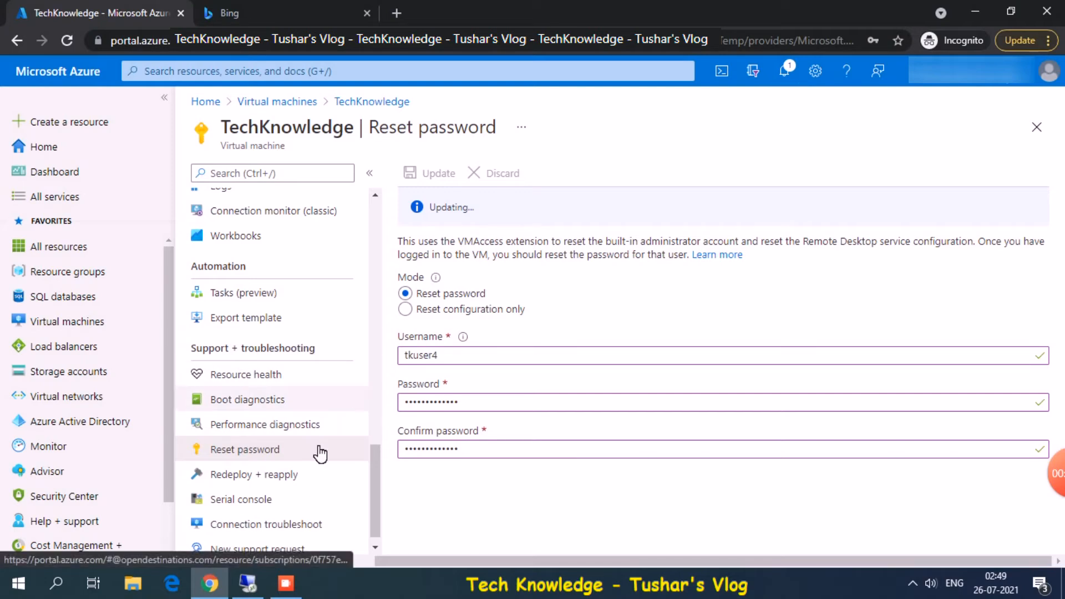
Check the Remote Desktop session's local users list for tkuser4 by reopening the Users folder, and return to the Azure portal.
{"action": "mouse_move", "coordinate": [255, 591]}
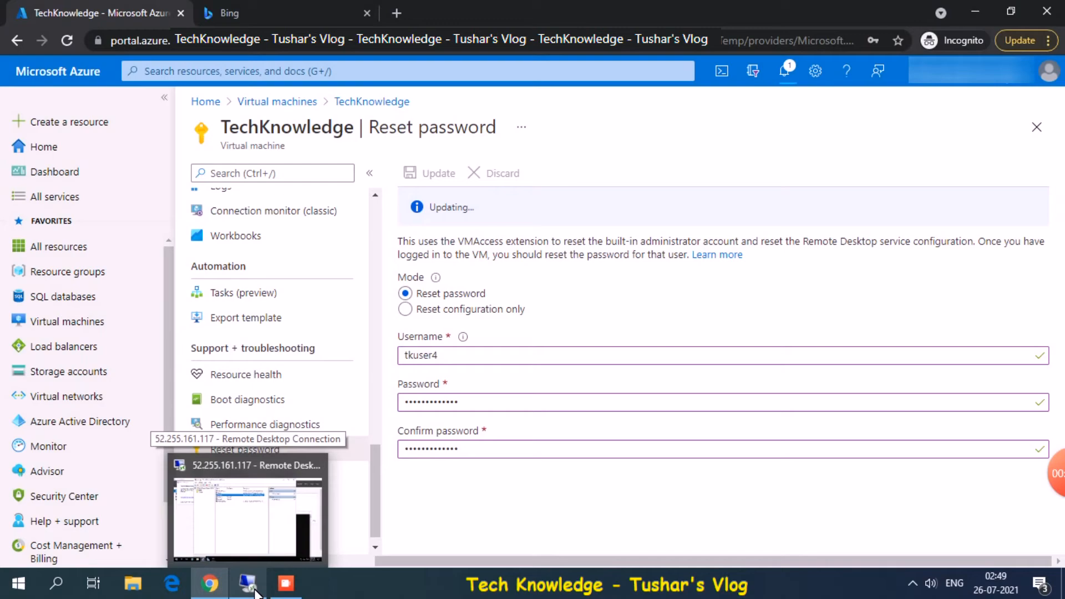
{"action": "left_click", "coordinate": [239, 540]}
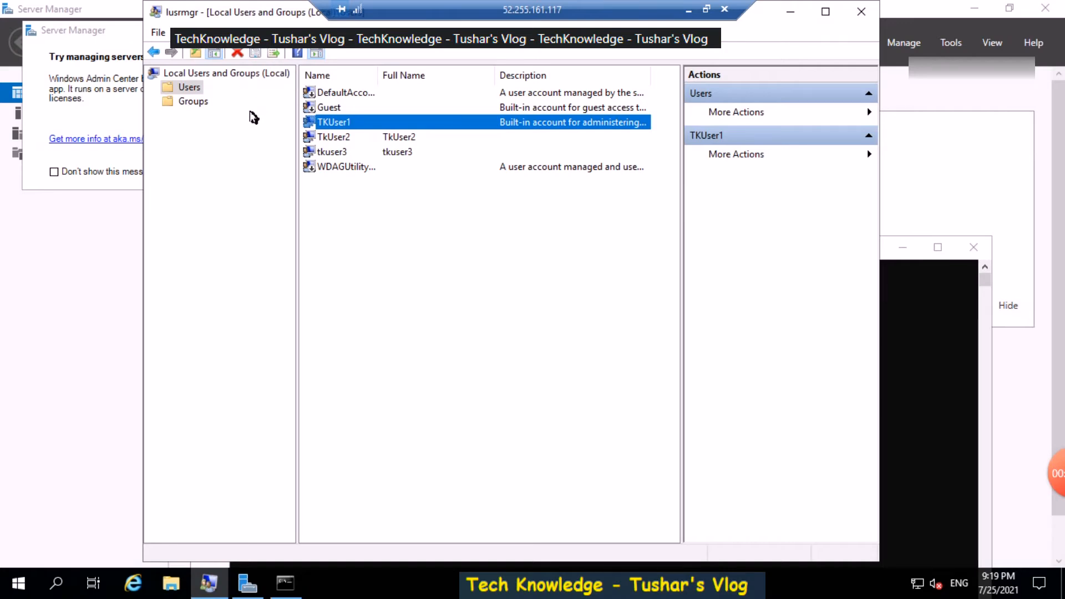
{"action": "left_click", "coordinate": [192, 104]}
{"action": "left_click", "coordinate": [191, 89]}
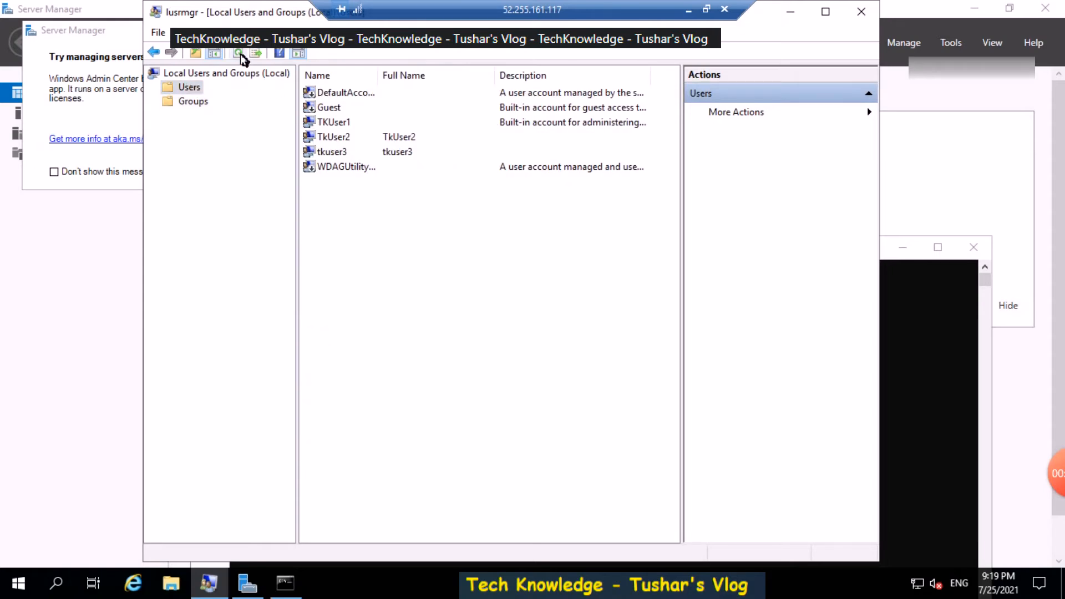
{"action": "left_click", "coordinate": [689, 10]}
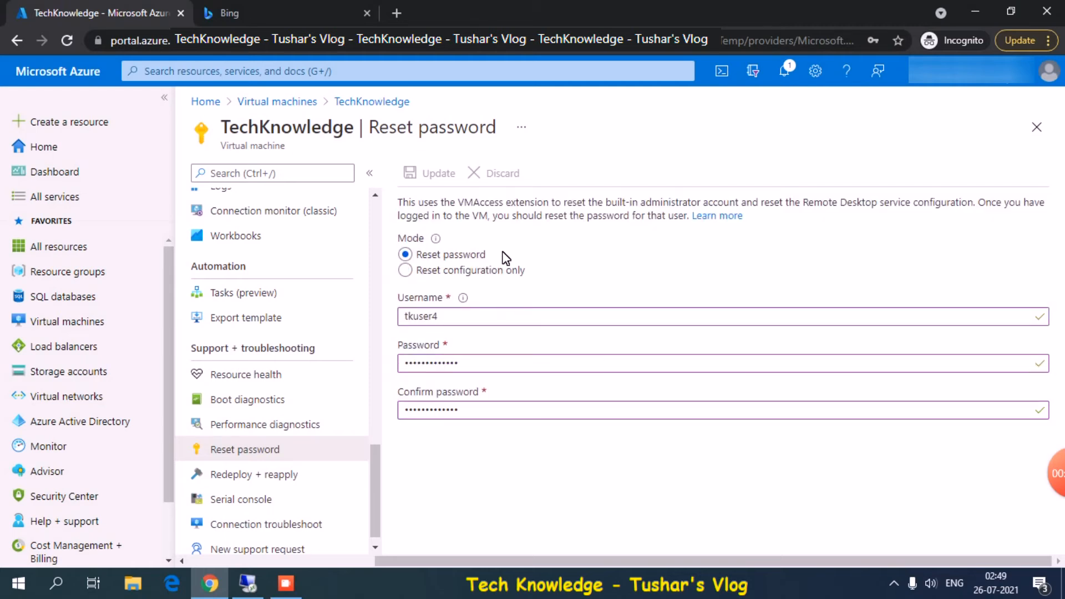
Refresh the local users list in the Remote Desktop session, select the tkuser4 account, and return to the Azure portal.
{"action": "left_click", "coordinate": [250, 588]}
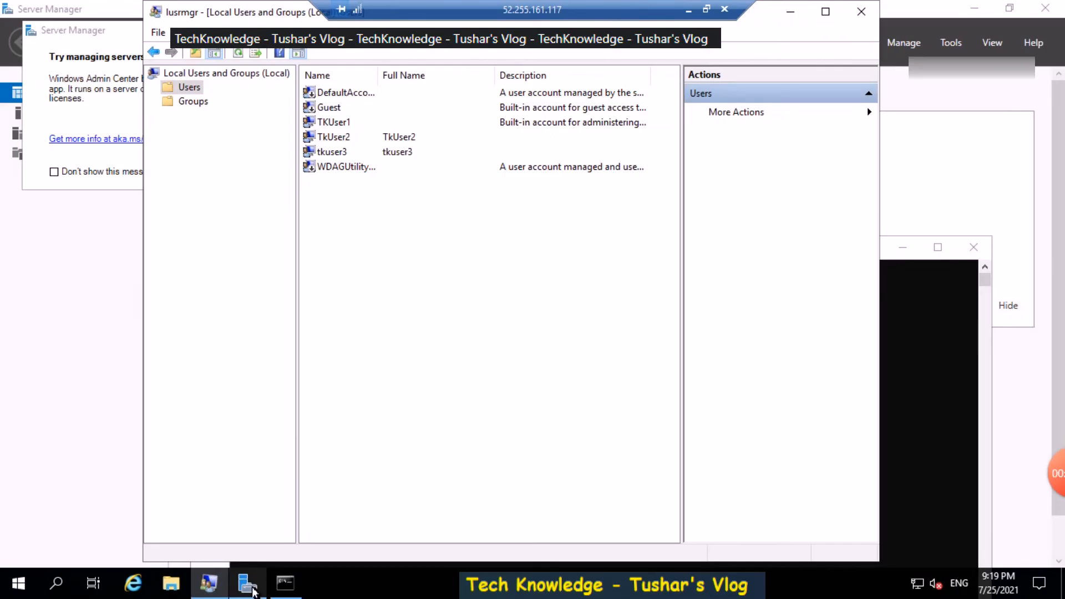
{"action": "left_click", "coordinate": [238, 52]}
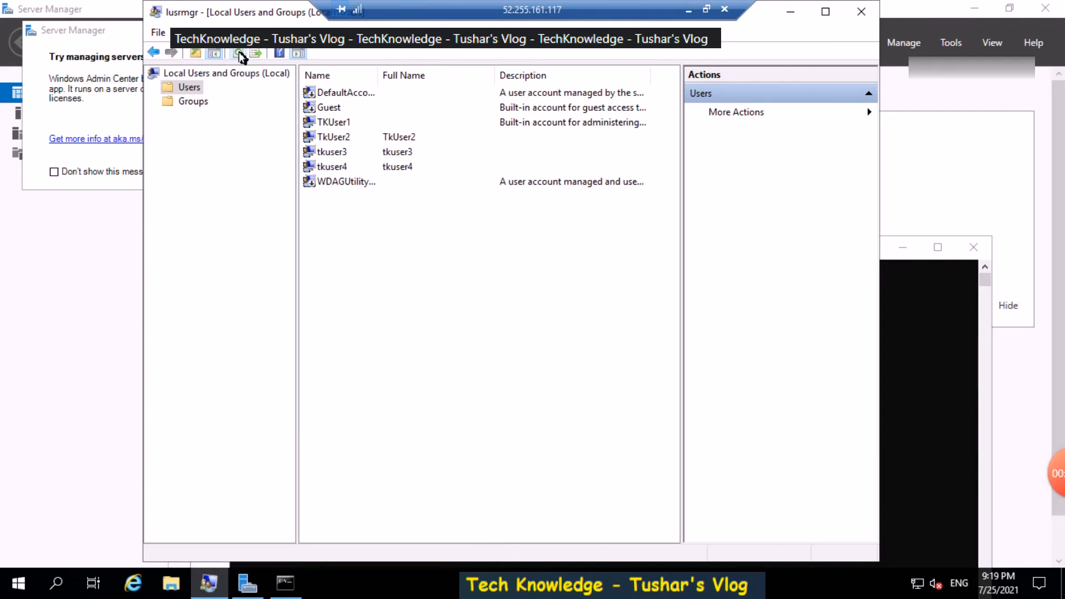
{"action": "left_click", "coordinate": [338, 169]}
{"action": "left_click", "coordinate": [688, 10]}
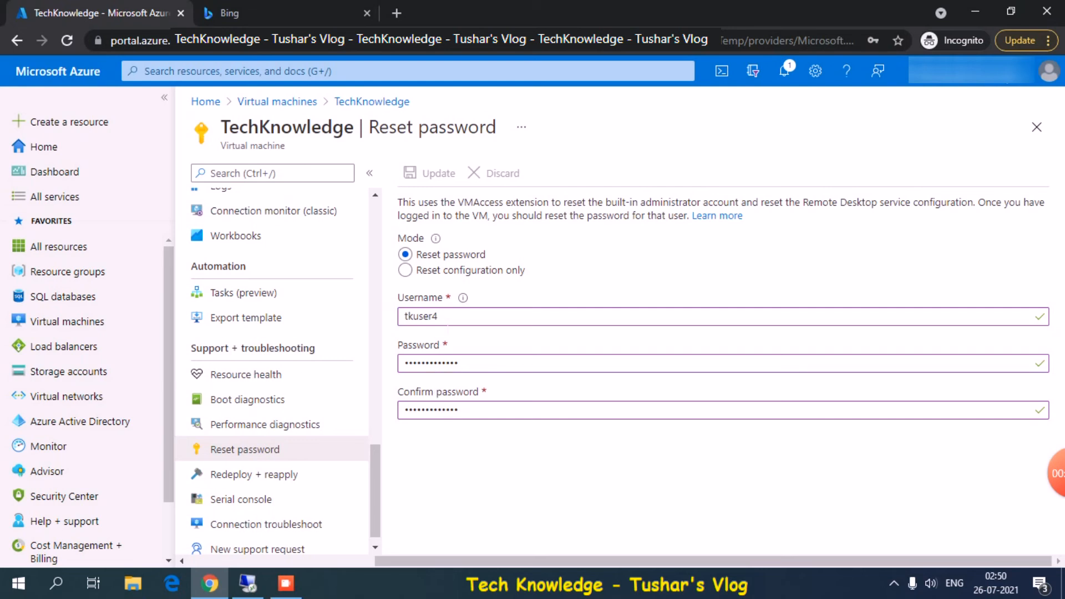
Compare the username in the reset form with the tkuser4 account in the Remote Desktop session's local users list.
{"action": "left_click", "coordinate": [447, 321]}
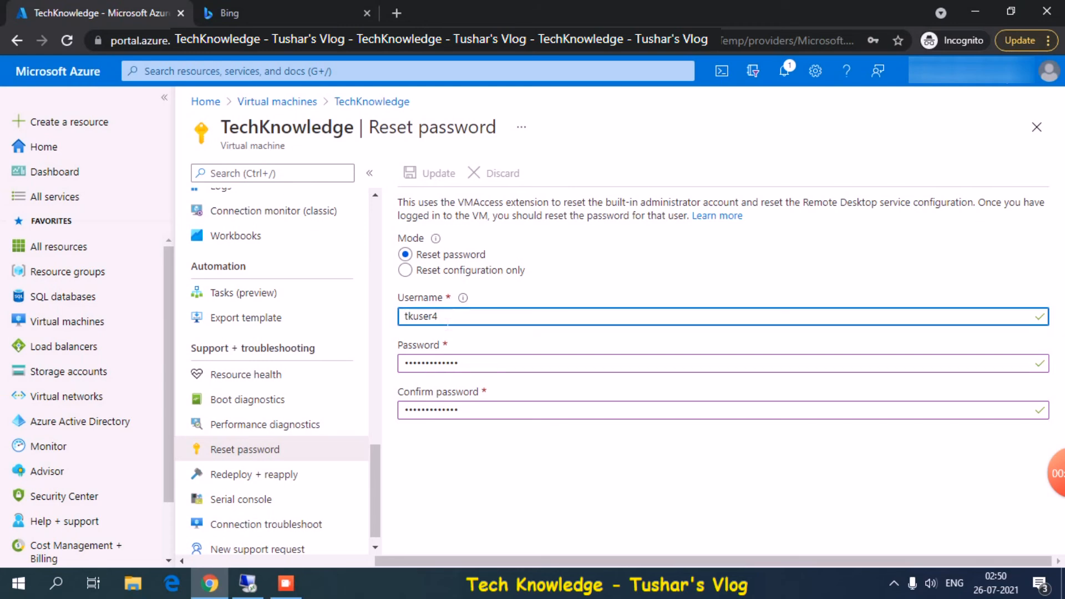
{"action": "mouse_move", "coordinate": [255, 592]}
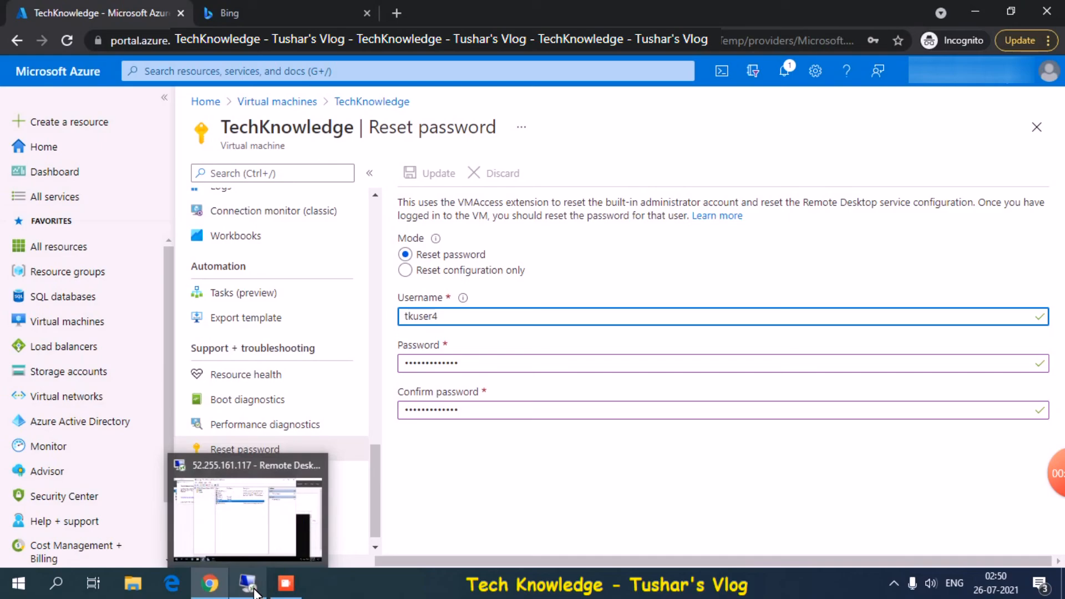
{"action": "left_click", "coordinate": [261, 536]}
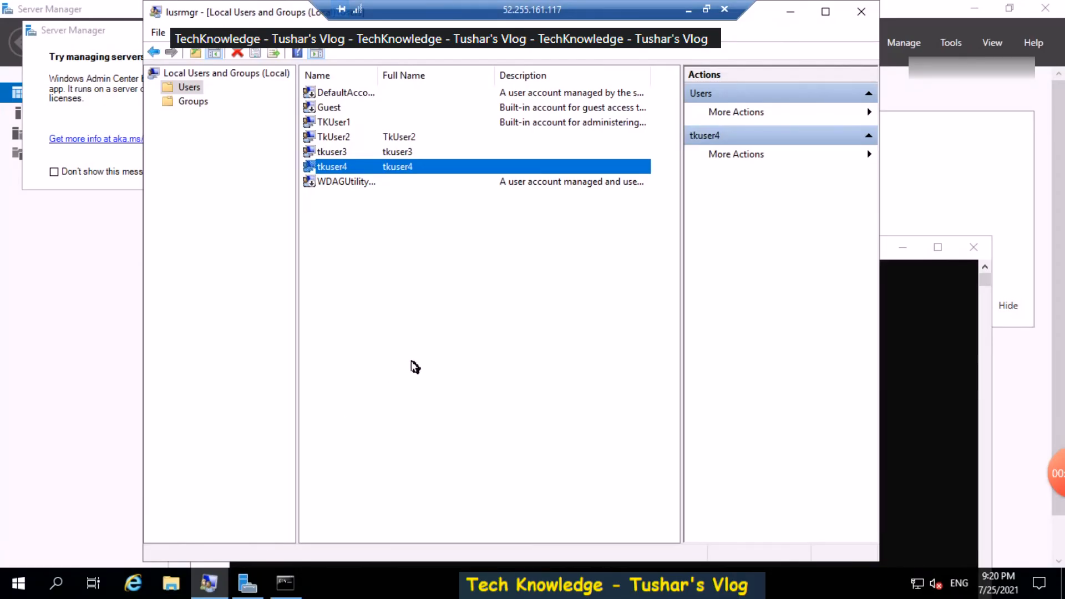
{"action": "left_click", "coordinate": [690, 9]}
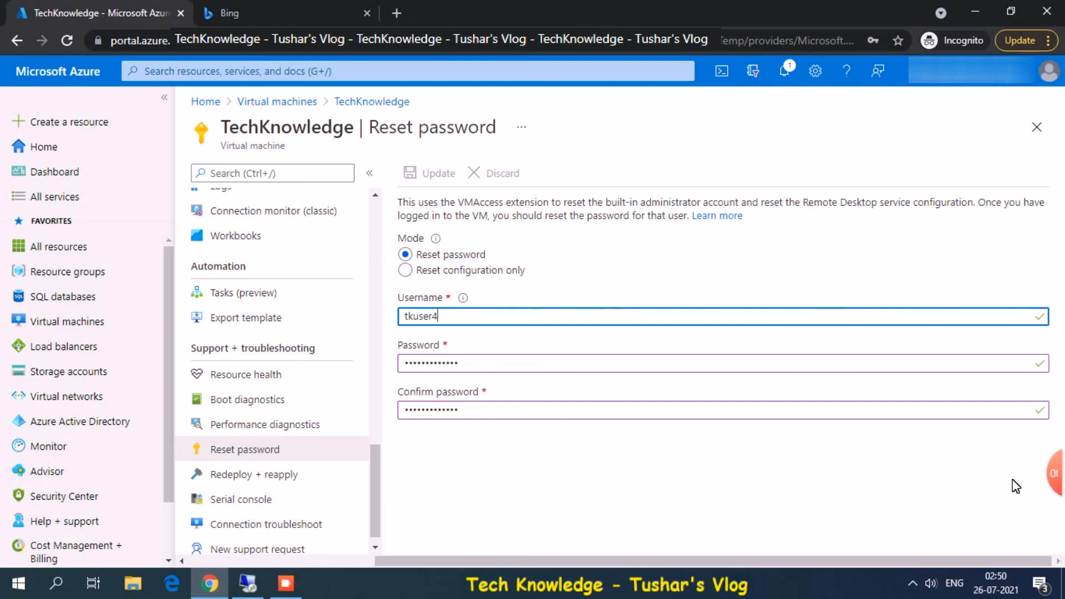
{"action": "mouse_move", "coordinate": [1041, 477]}
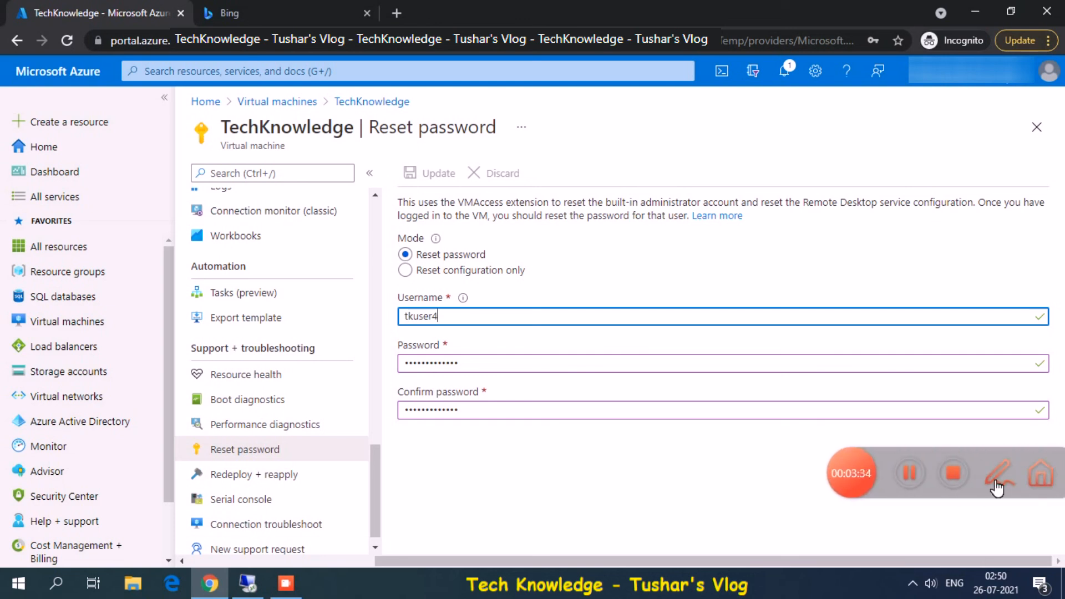